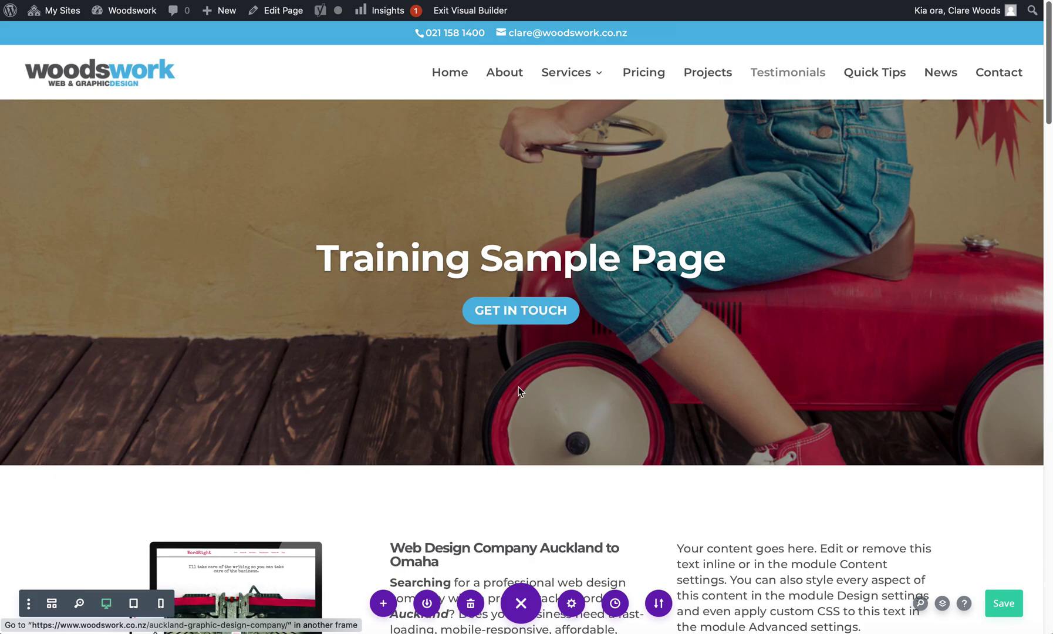
- Look over the sample page's sections and the section types offered for insertion below the hero banner
scroll(518, 392, "down", 3)
scroll(115, 242, "up", 3)
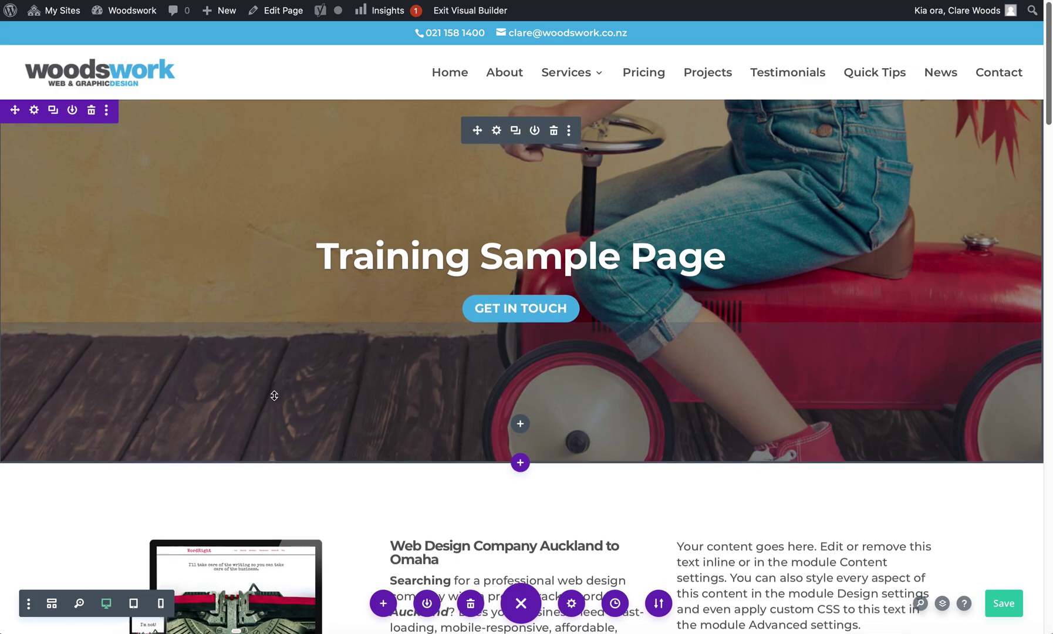
scroll(274, 396, "down", 3)
scroll(275, 395, "down", 2)
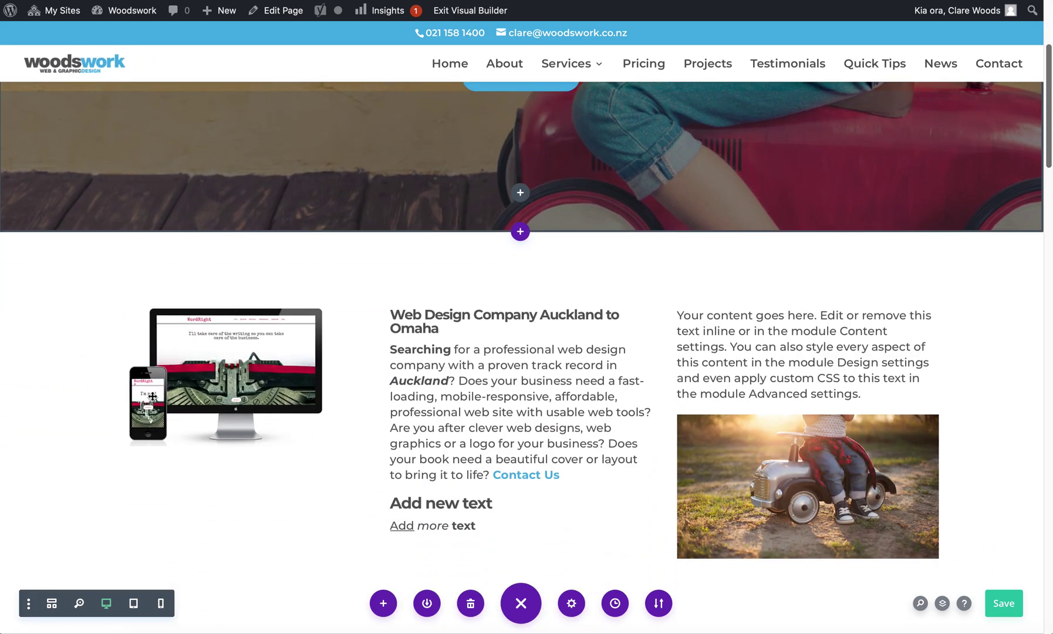
mouse_move(75, 271)
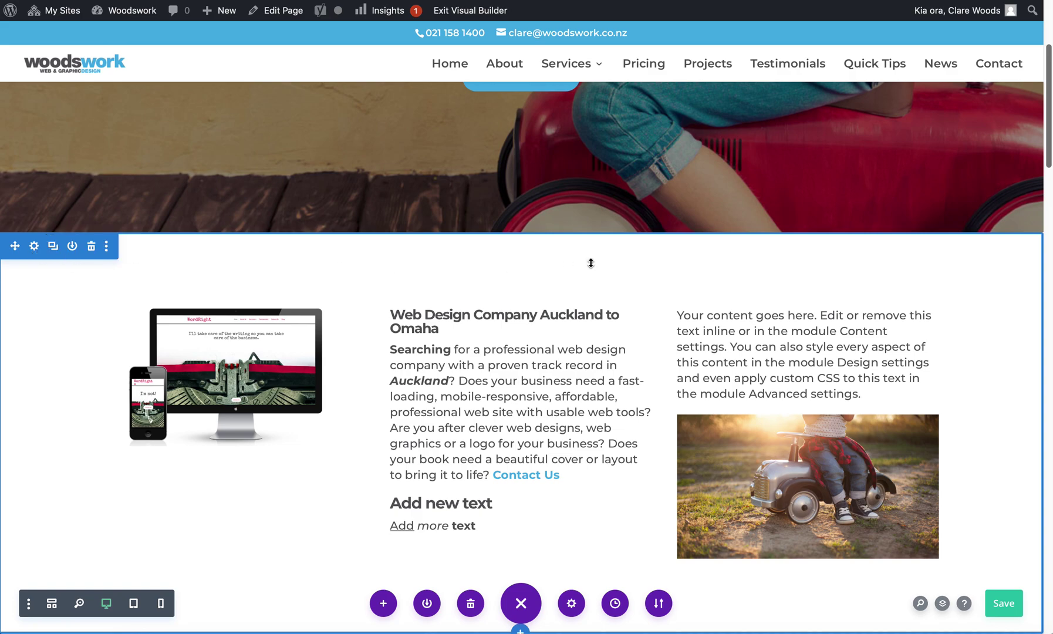
mouse_move(521, 232)
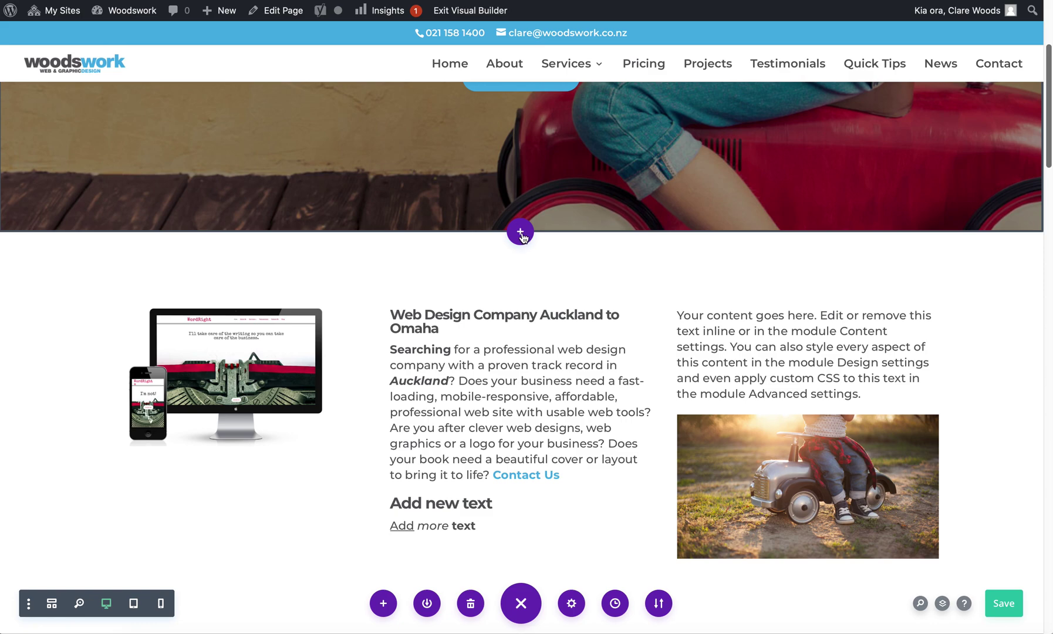
scroll(524, 237, "down", 1)
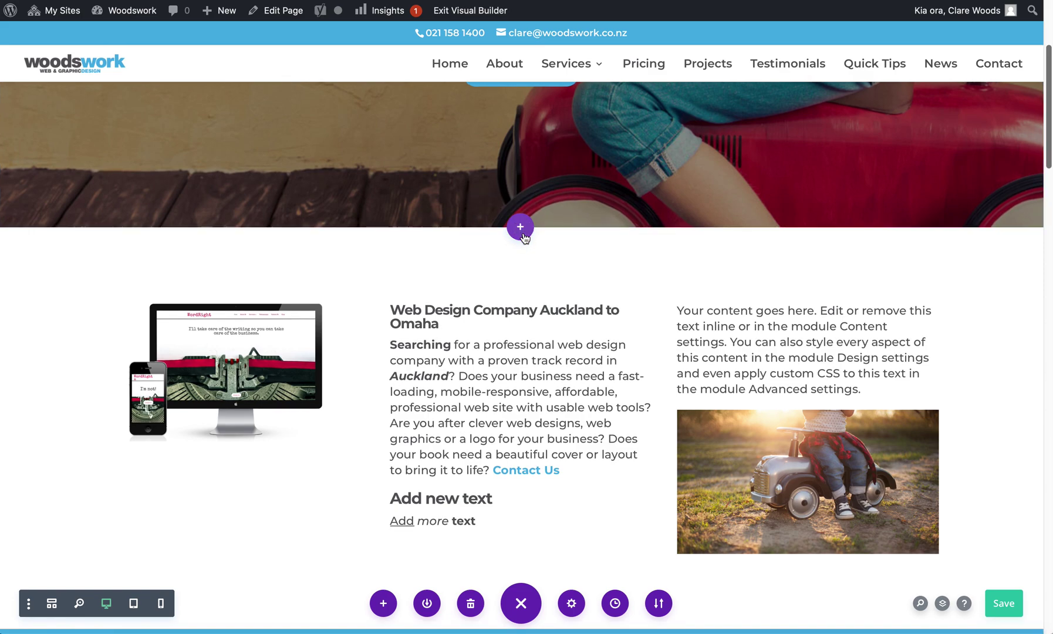
left_click(522, 233)
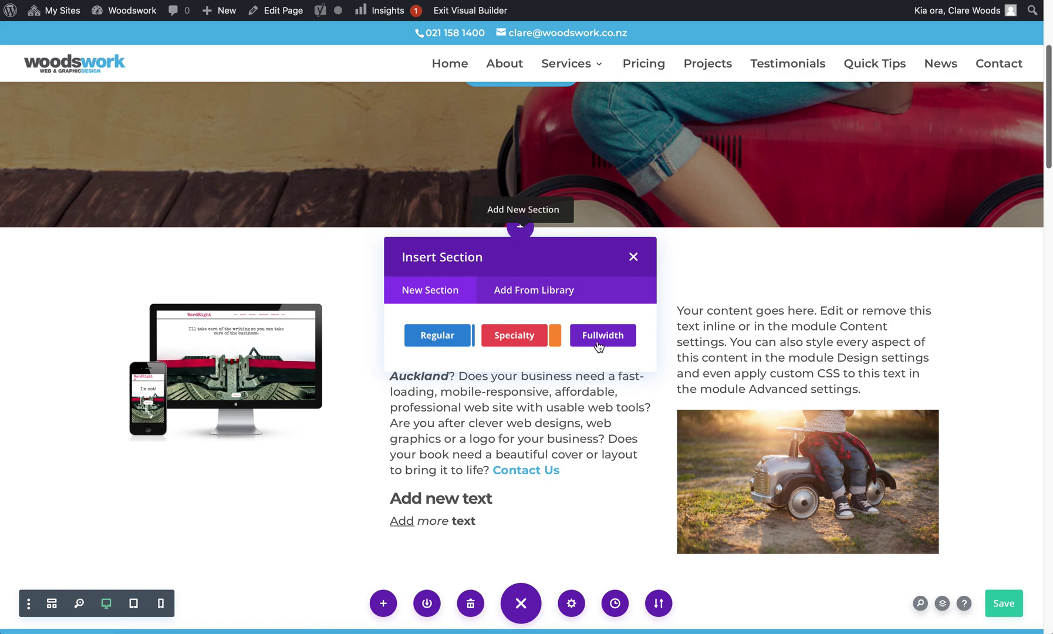
left_click(634, 259)
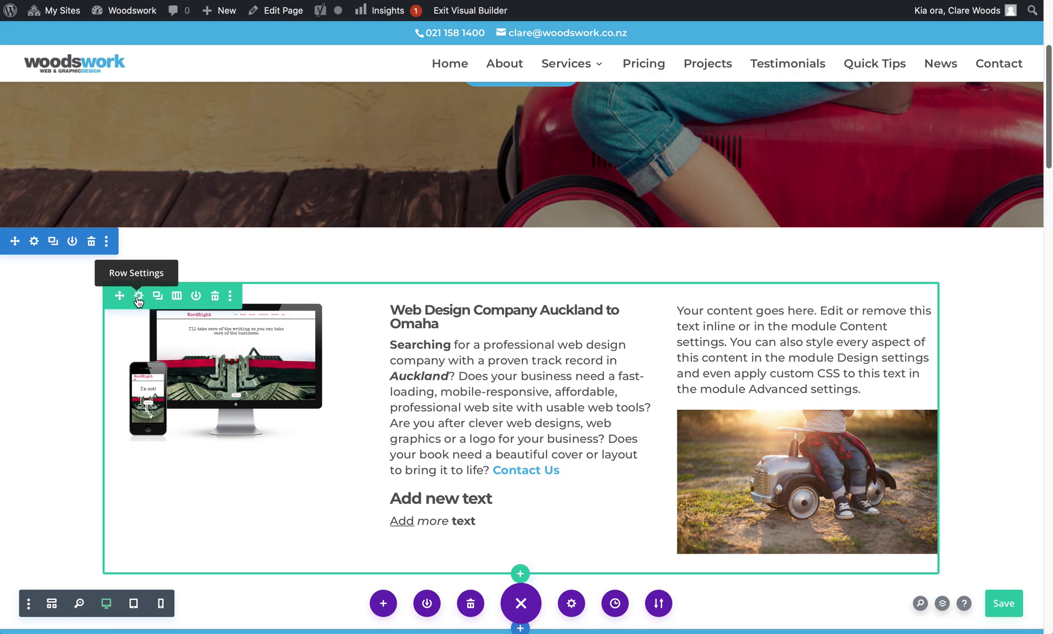
- Try a four-equal-column structure on the content row below the banner and return it to three equal columns
left_click(178, 298)
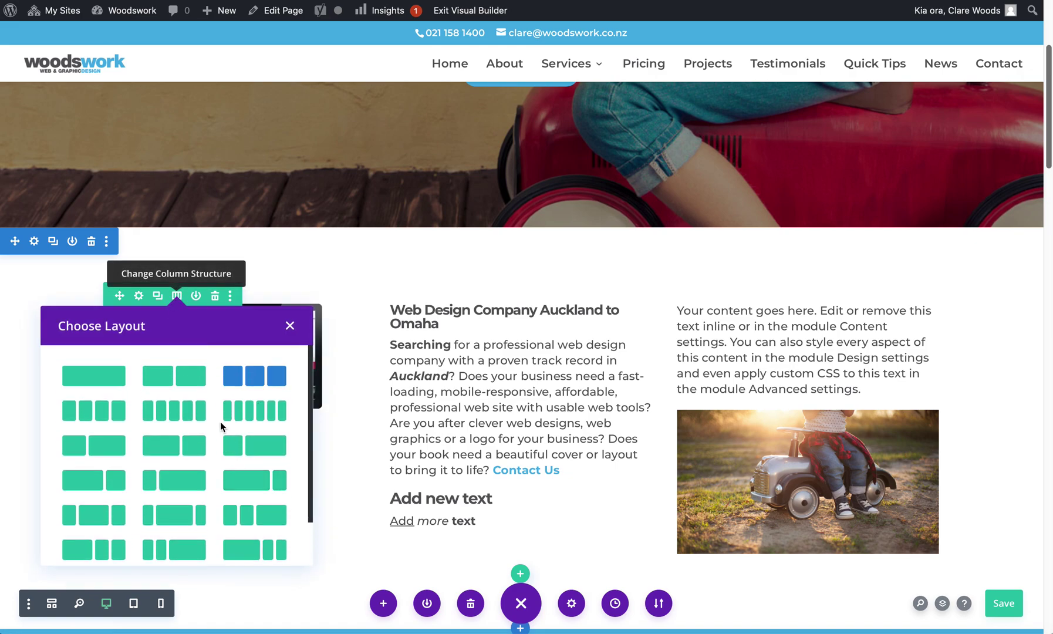
scroll(223, 423, "down", 2)
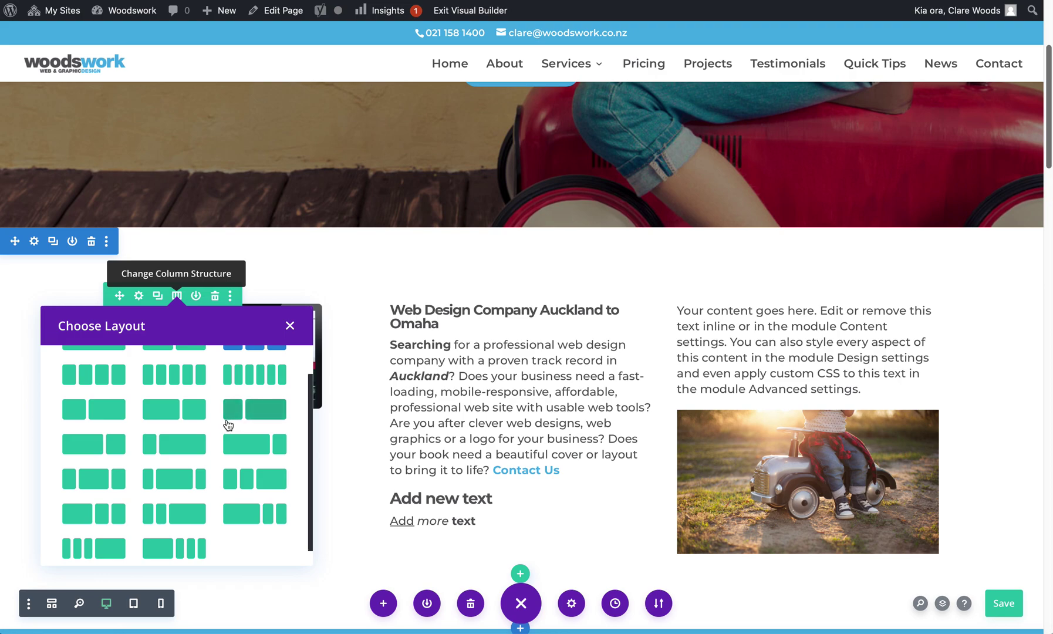
scroll(229, 422, "up", 2)
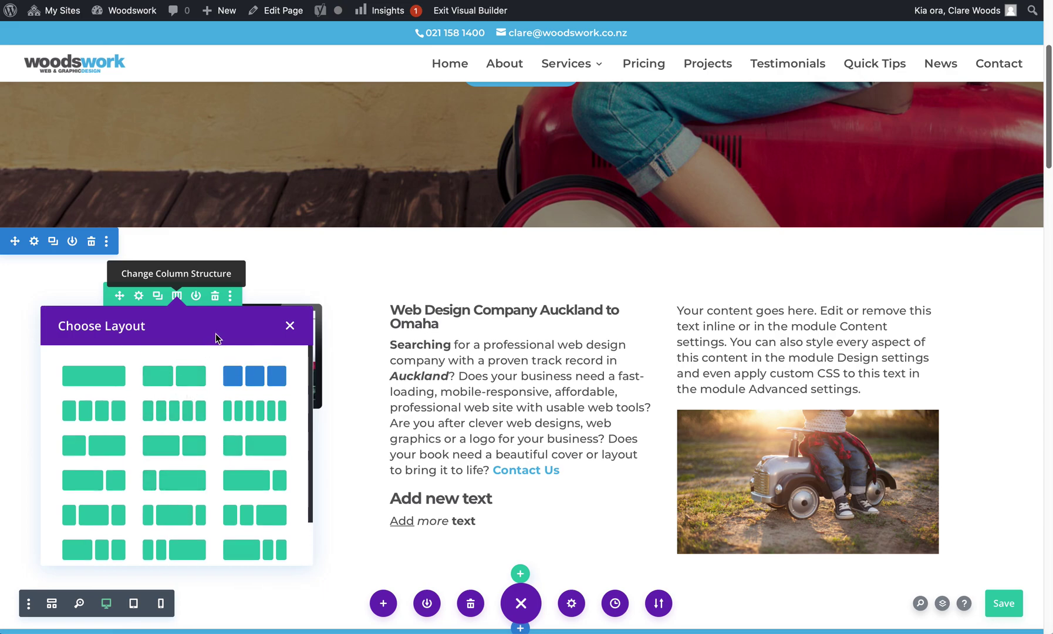
scroll(499, 415, "down", 3)
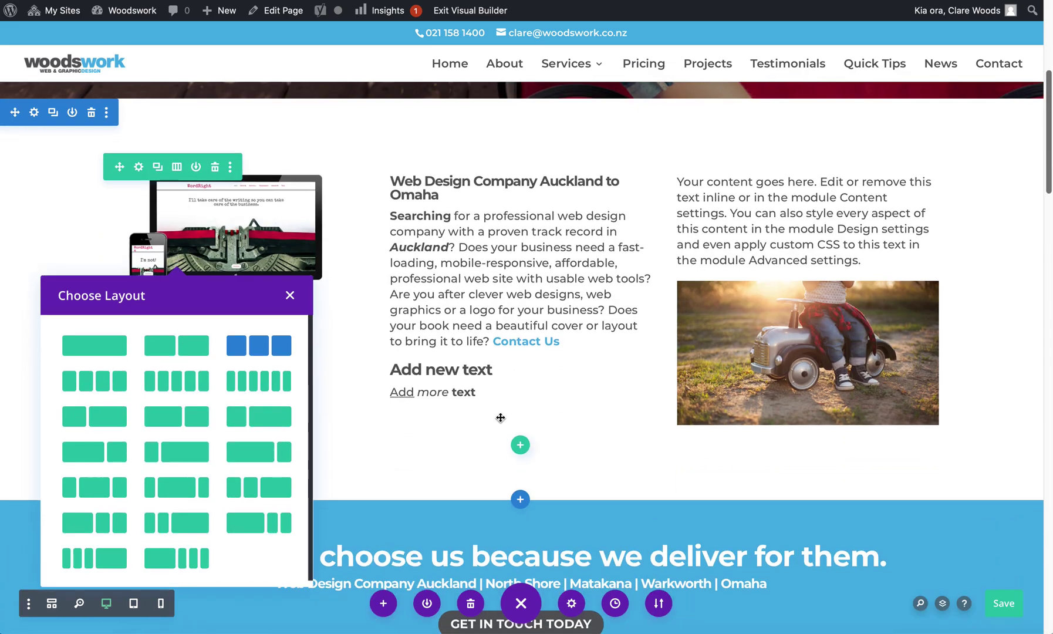
scroll(497, 415, "up", 1)
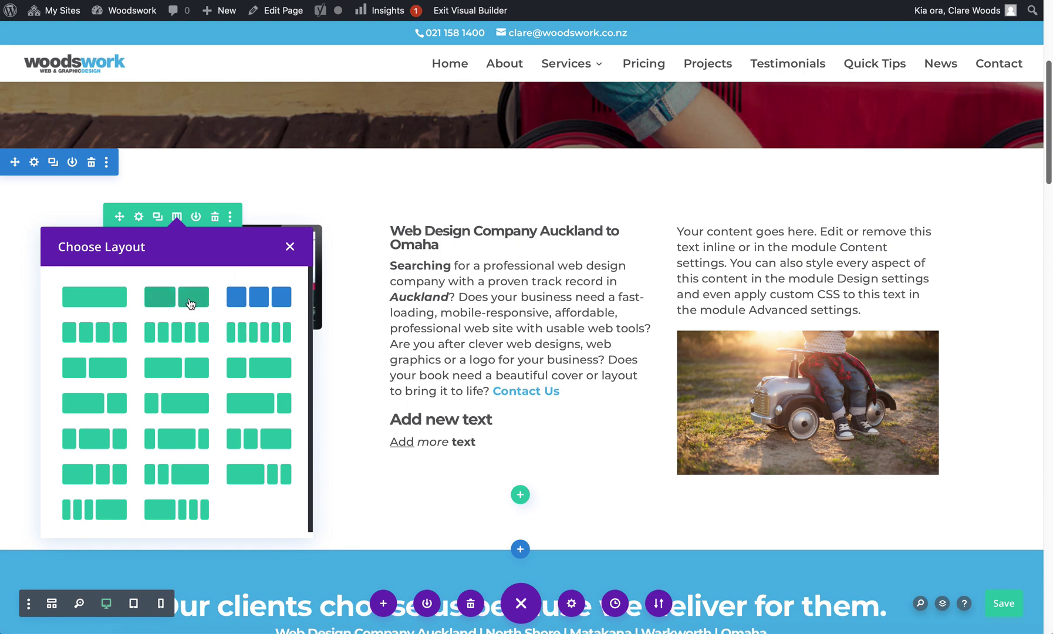
left_click(106, 337)
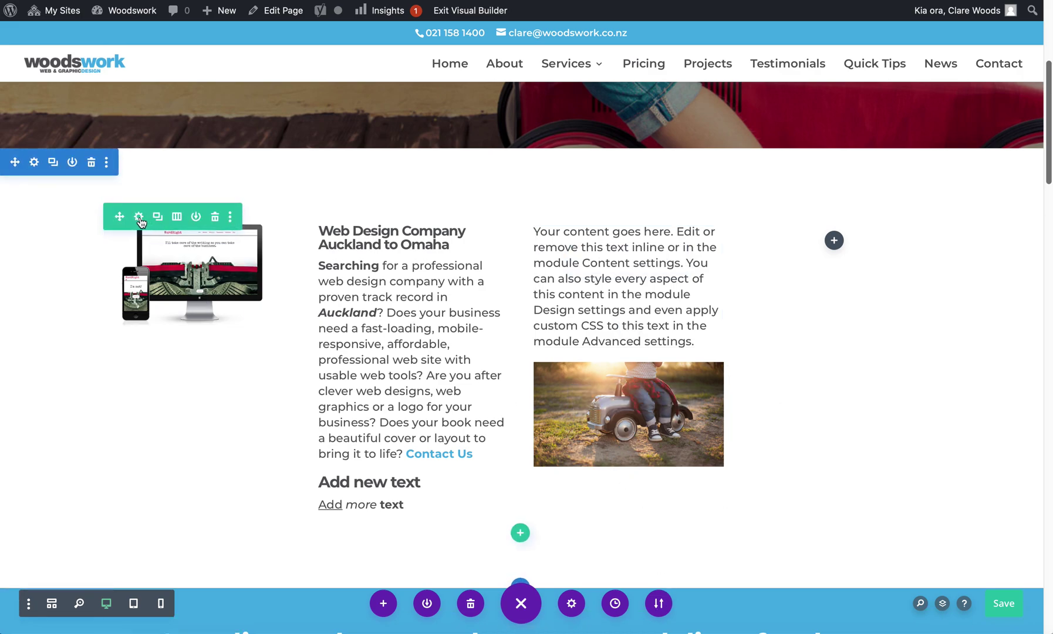
left_click(177, 219)
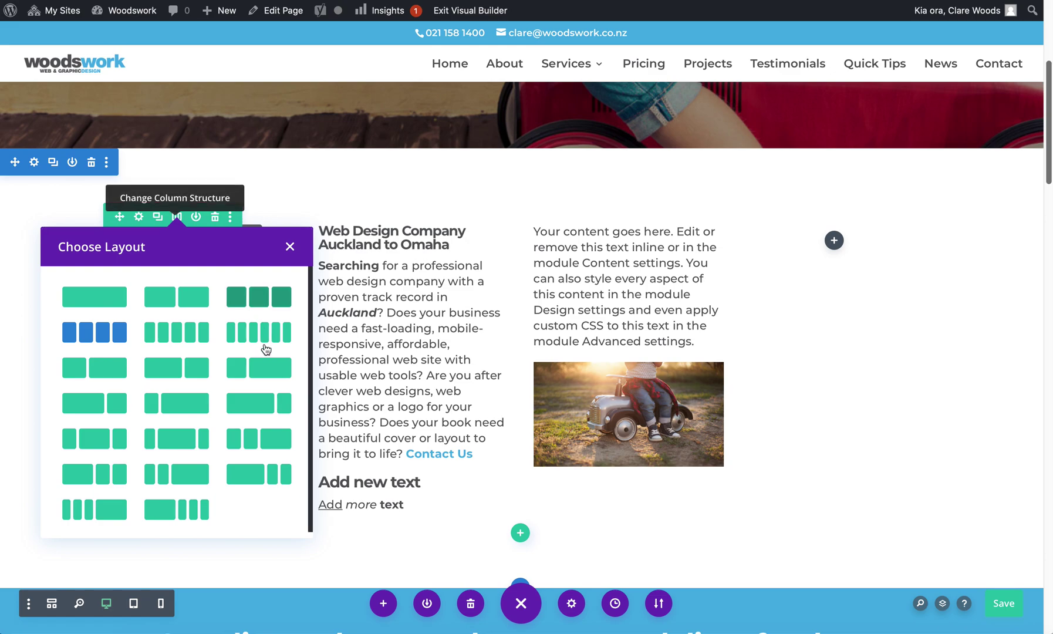
left_click(259, 296)
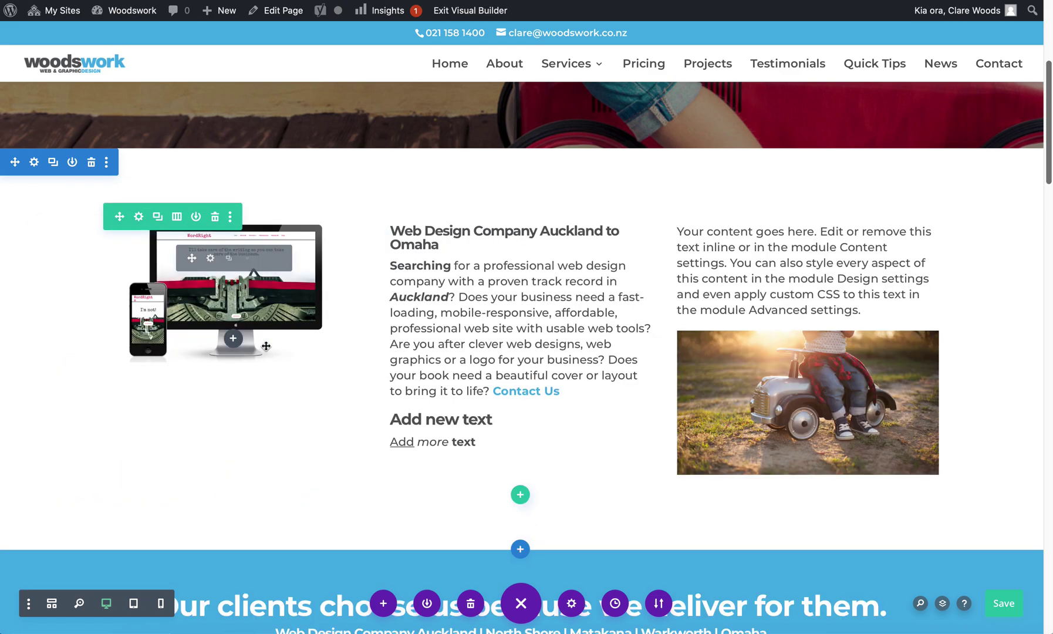
- Change the content row's structure to two equal columns and check how its modules are arranged
left_click(177, 219)
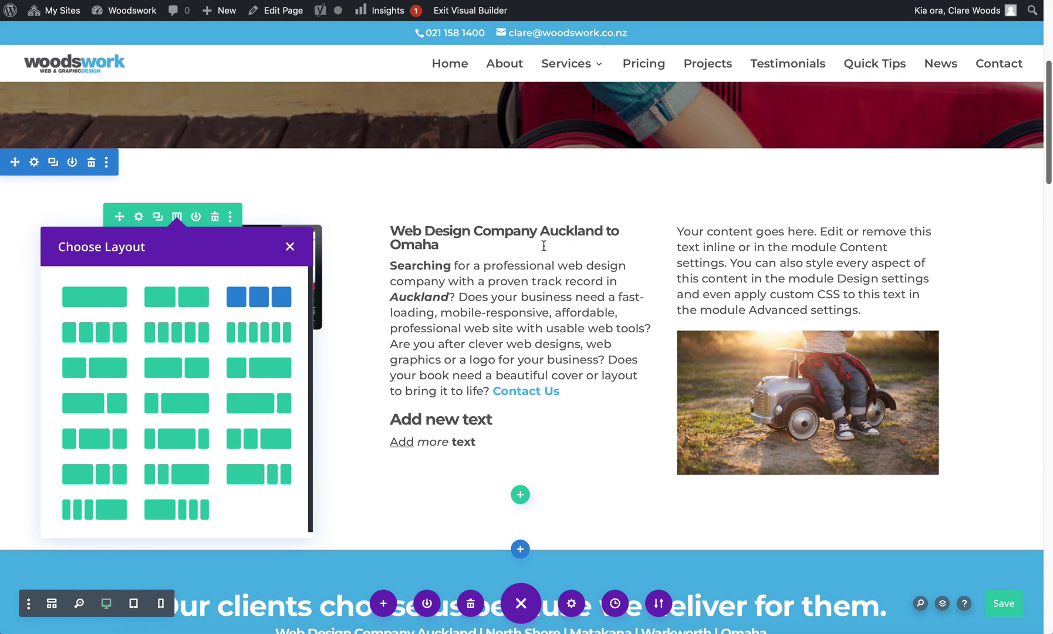
left_click(193, 303)
scroll(786, 324, "down", 5)
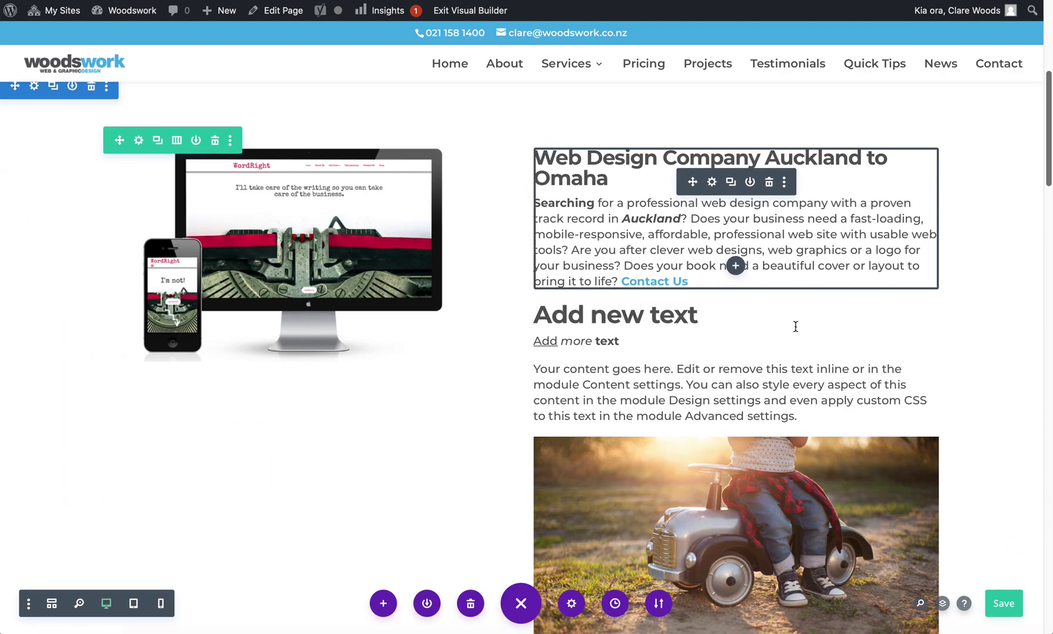
scroll(796, 327, "up", 3)
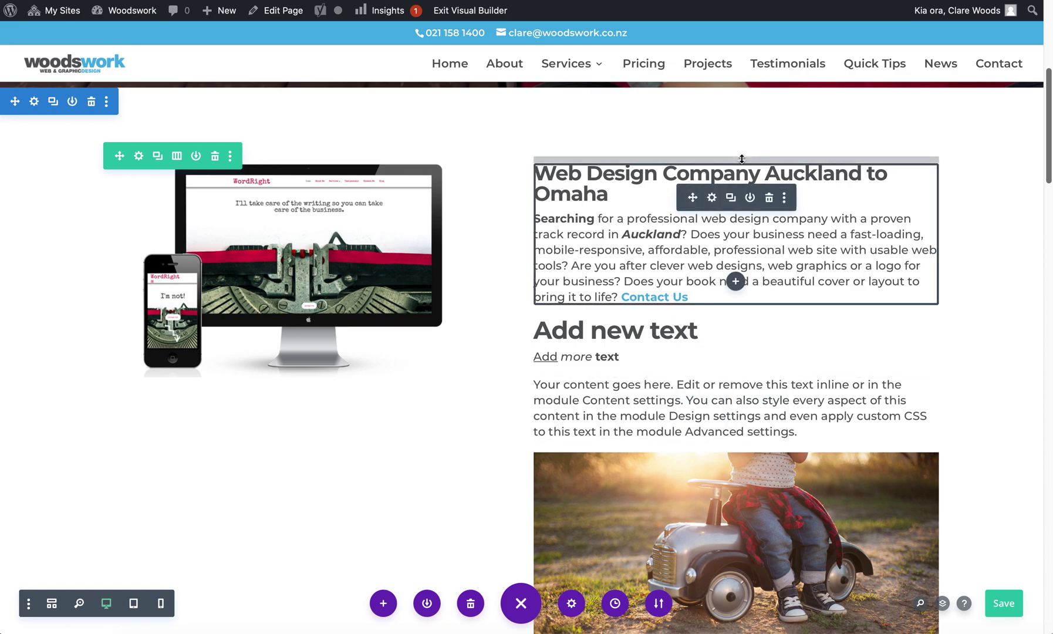
- Duplicate the row's second column, add an empty fourth column, and save the row settings and the page
left_click(139, 157)
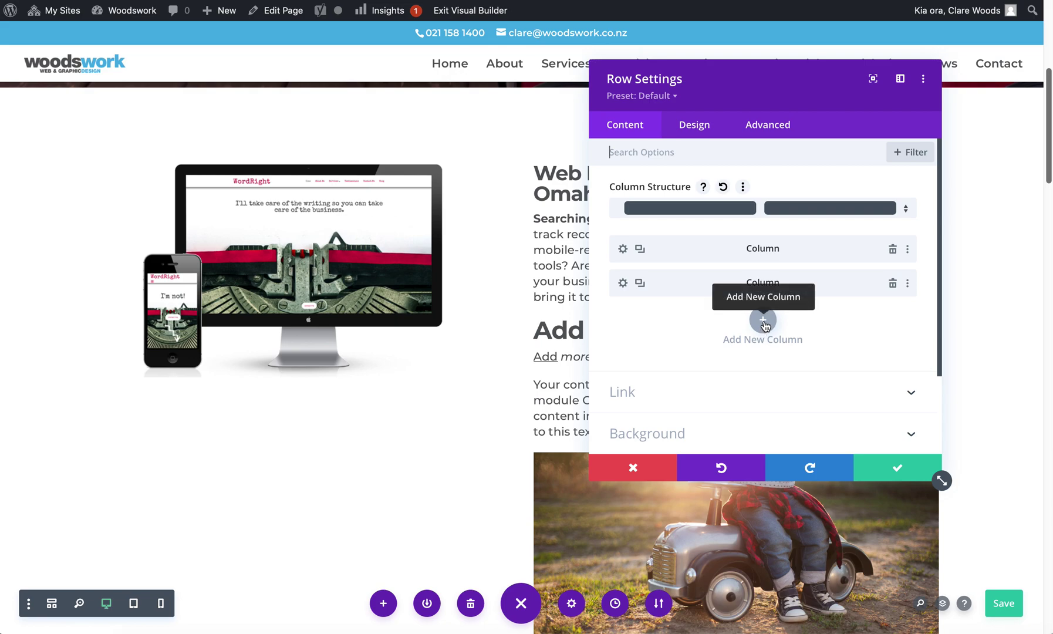
left_click(640, 283)
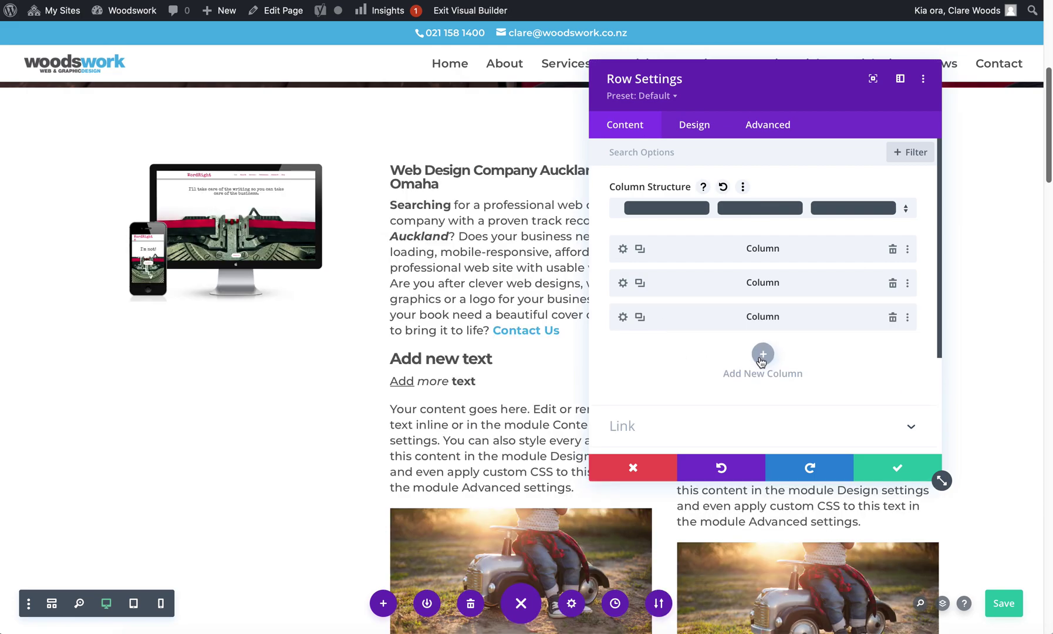
left_click(818, 386)
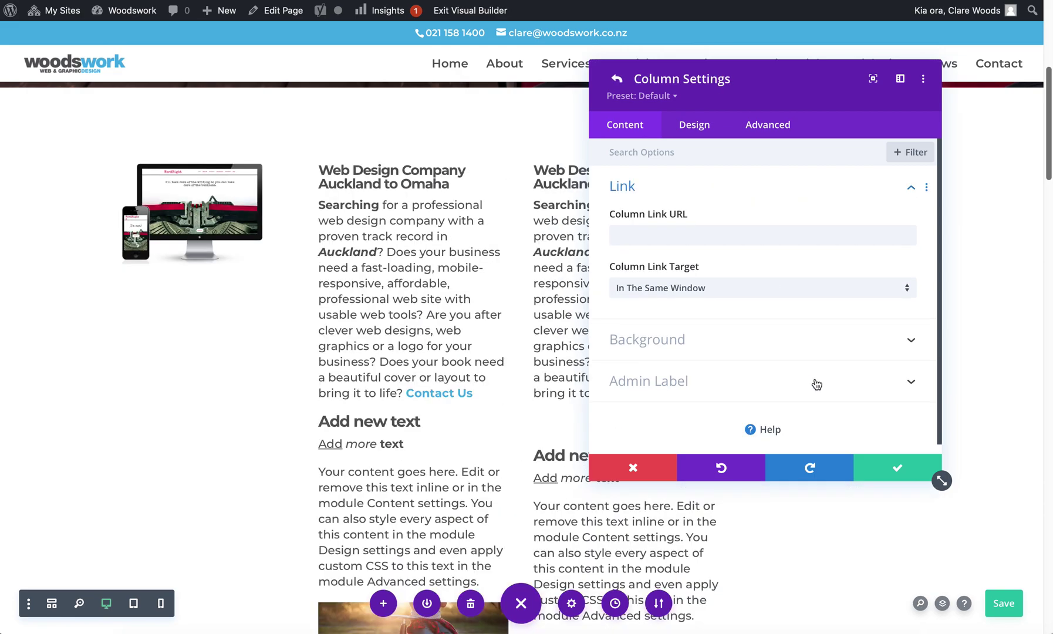
left_click(897, 470)
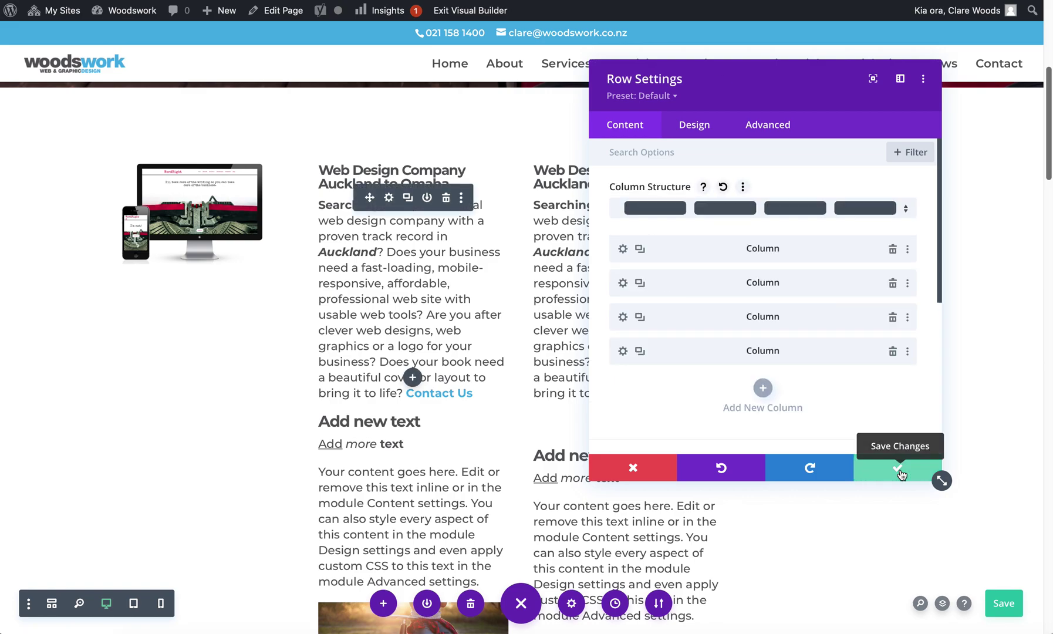
left_click(901, 473)
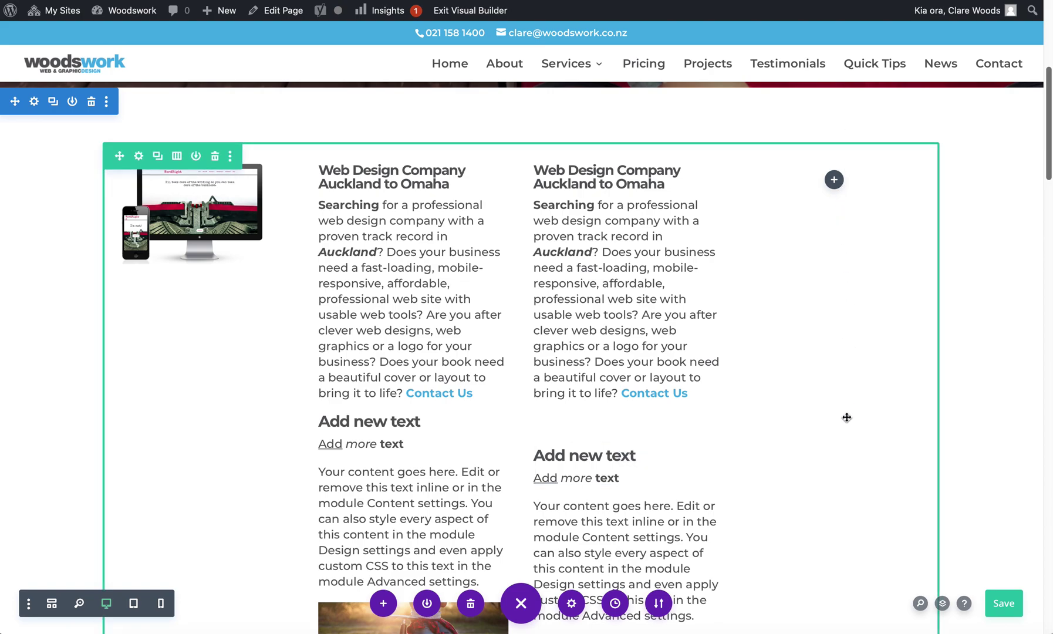
key("ctrl+s")
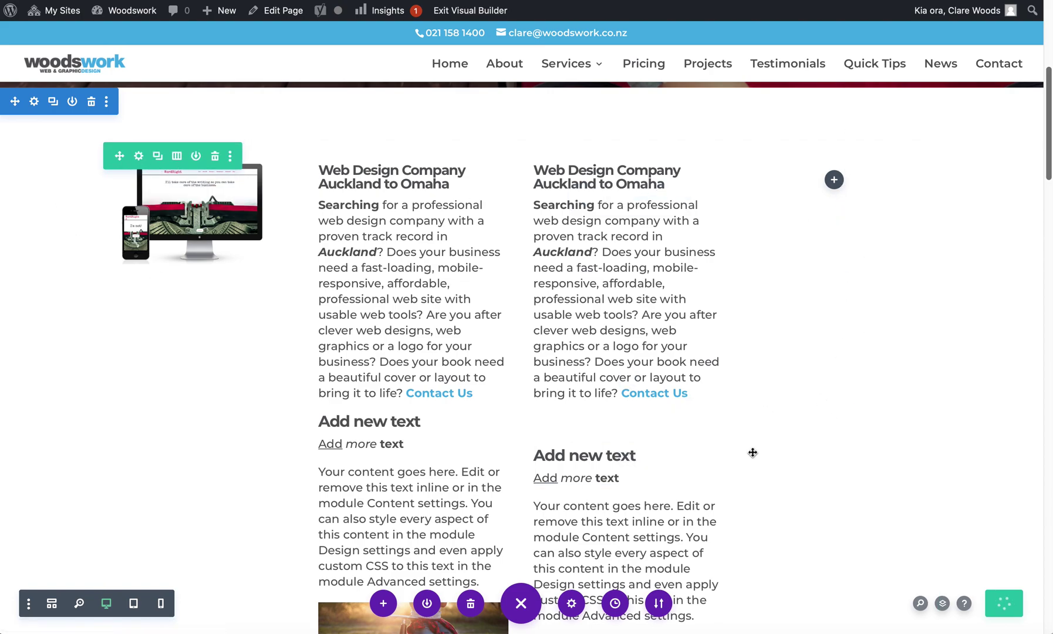
- Move the "Add new text" and "Your content goes here" text modules from the third column into the empty fourth column
left_click_drag(587, 422, 840, 181)
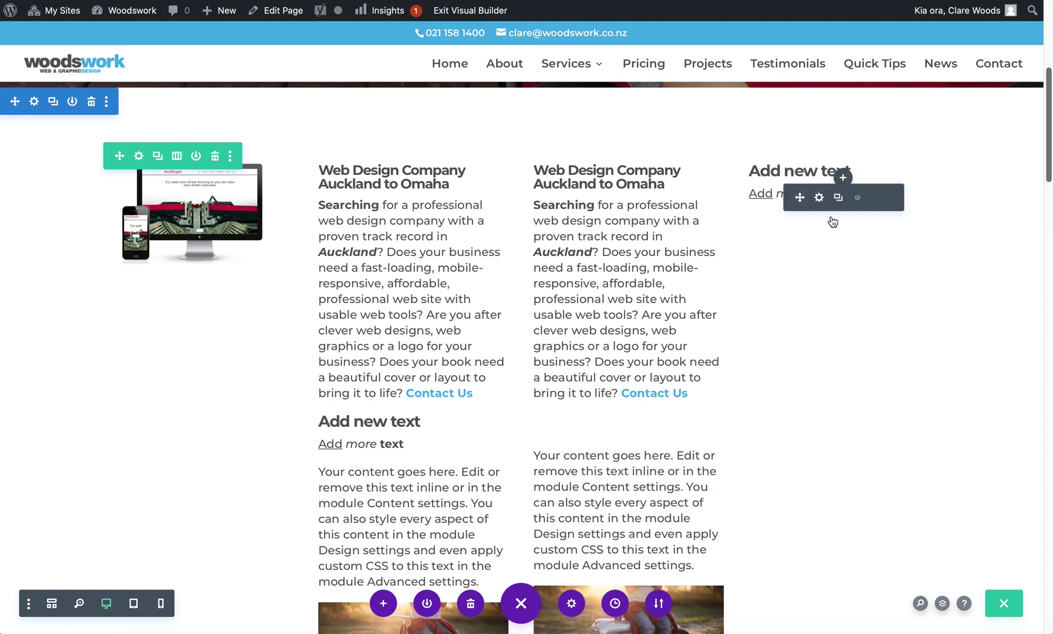
left_click(661, 448)
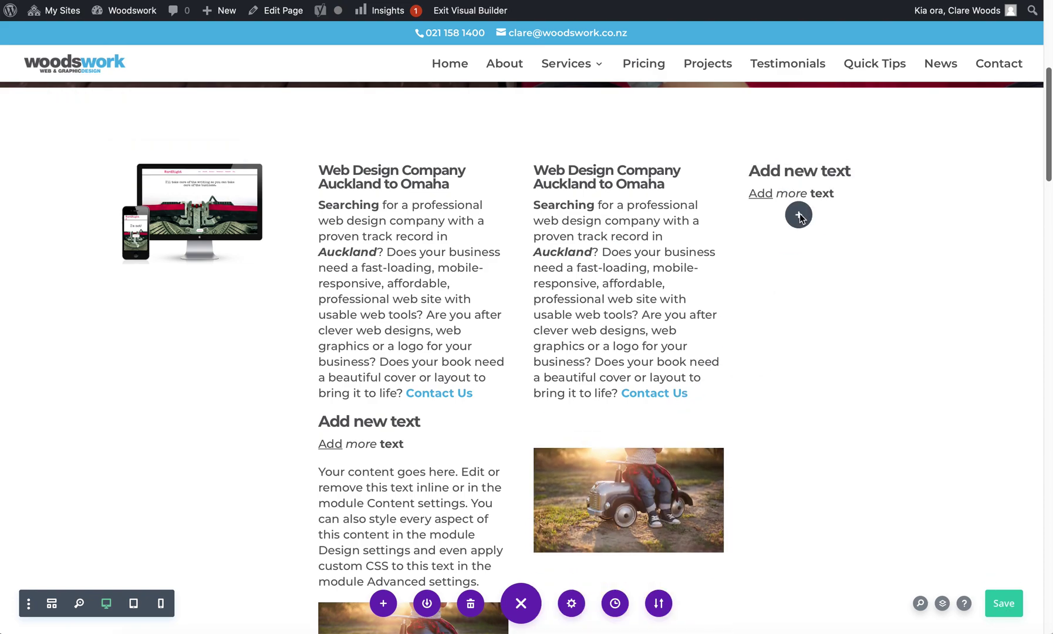
left_click_drag(804, 222, 838, 281)
scroll(628, 463, "up", 1)
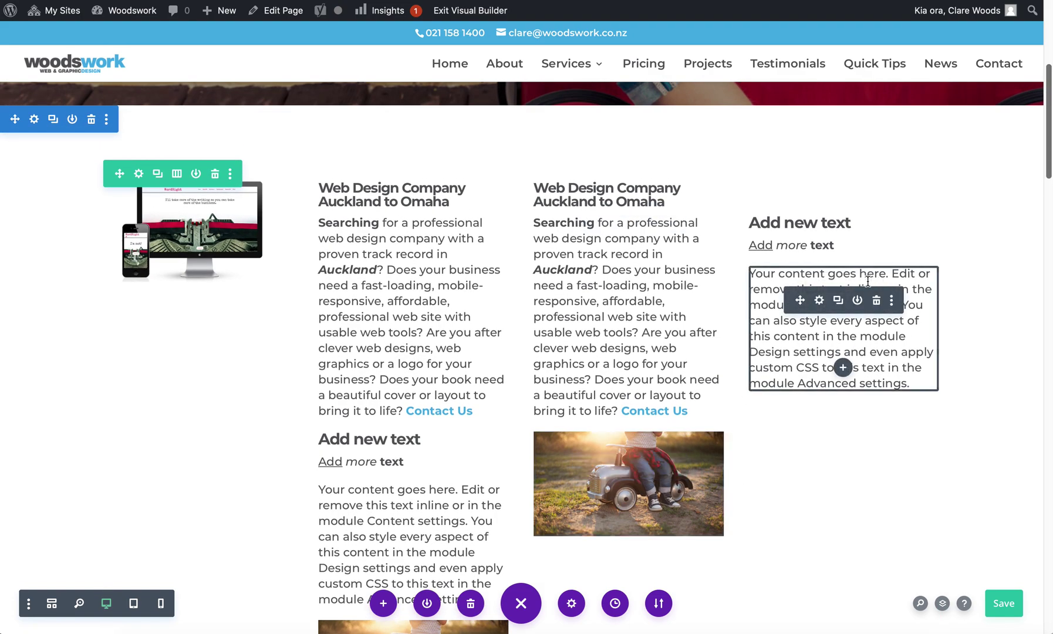
- Delete the row's fourth column with its text modules, and save the row settings and the page
mouse_move(141, 179)
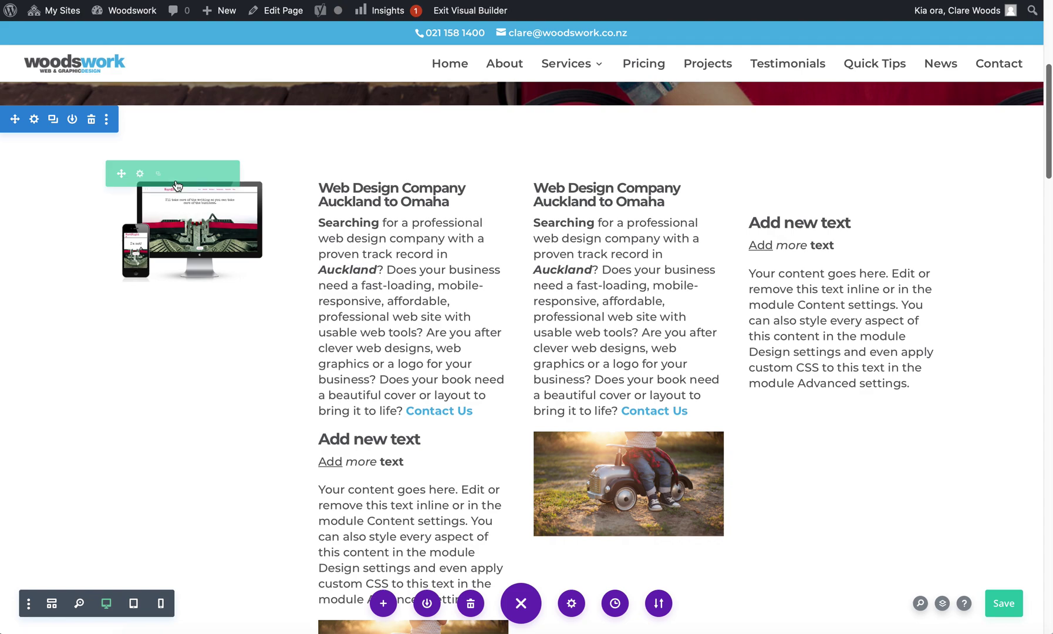
left_click(138, 174)
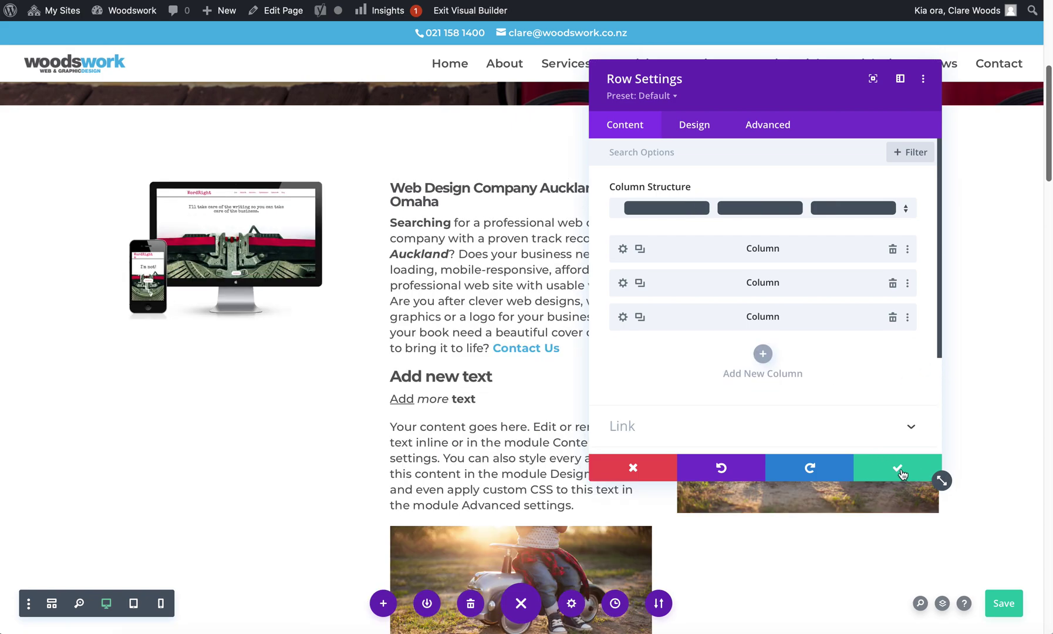
left_click(897, 468)
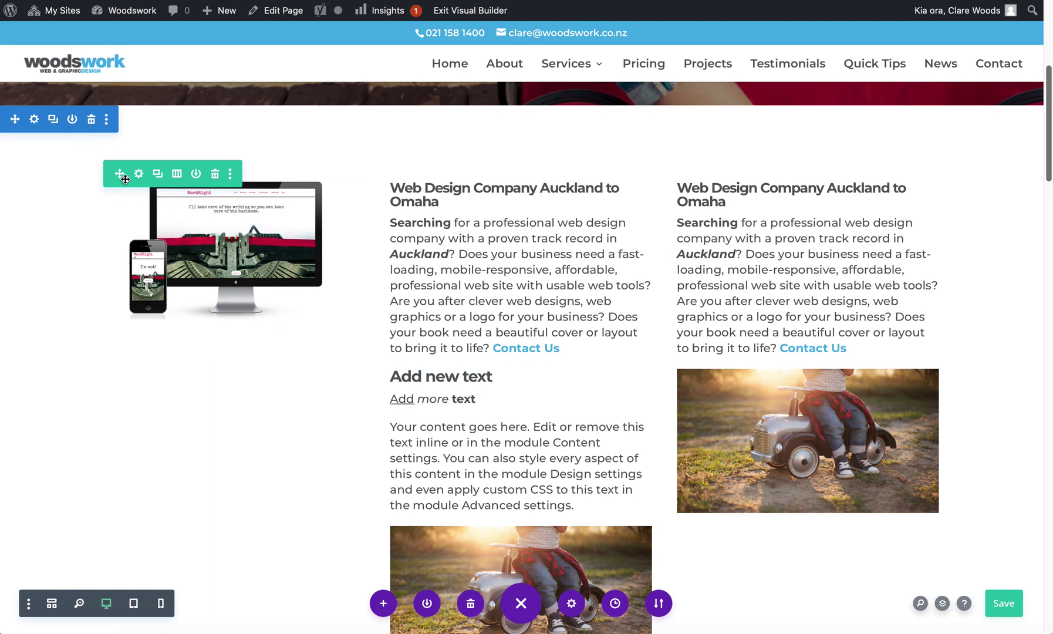
key("super+s")
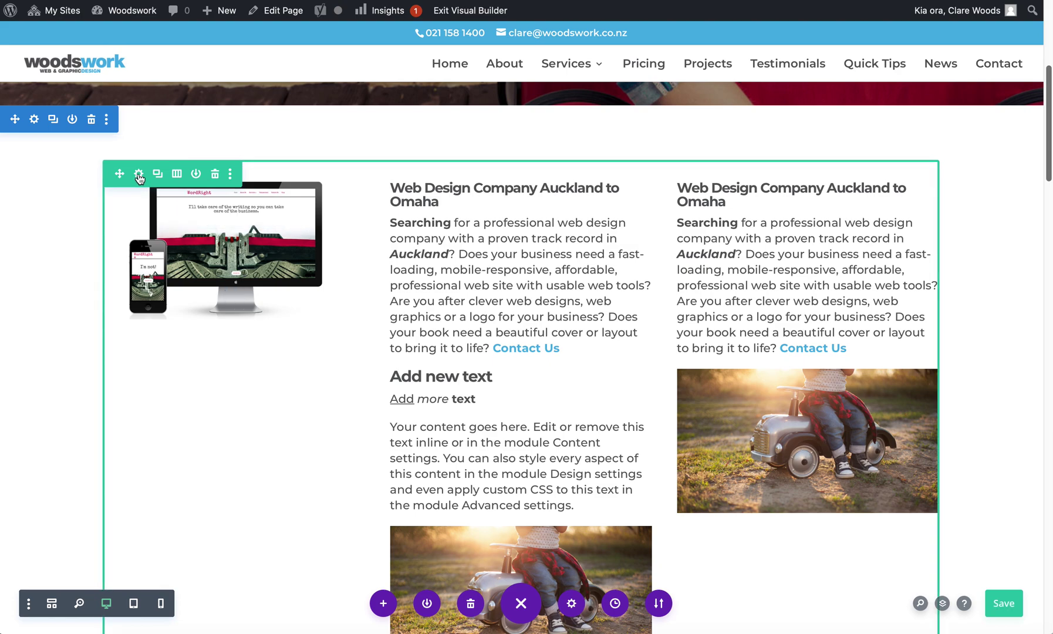
- Give the row's first column the saved magenta background colour and save the page
left_click(139, 175)
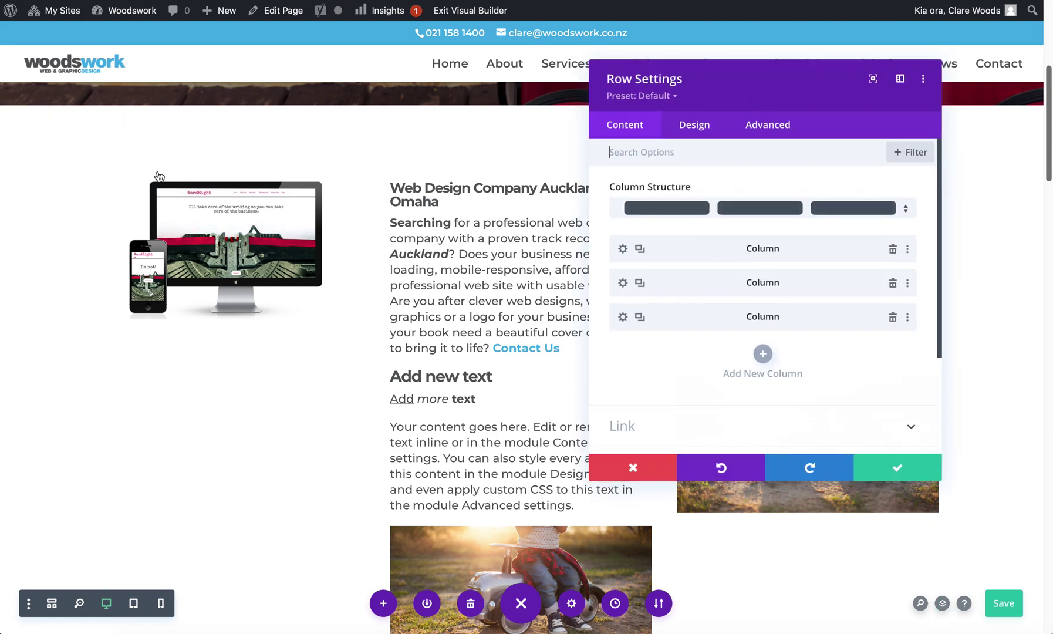
left_click(623, 250)
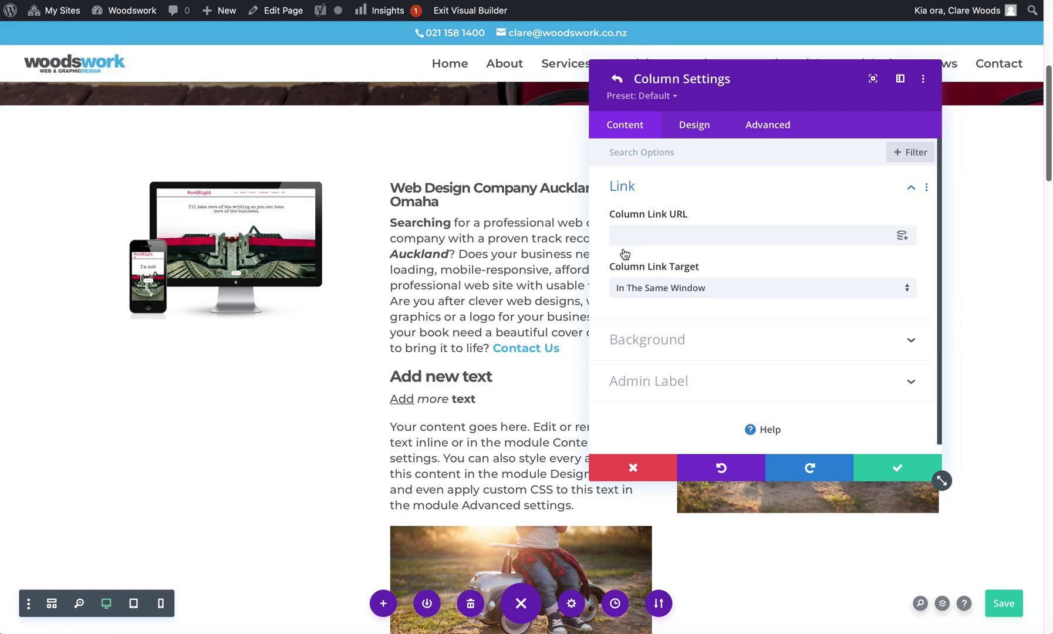
left_click(665, 347)
left_click(762, 390)
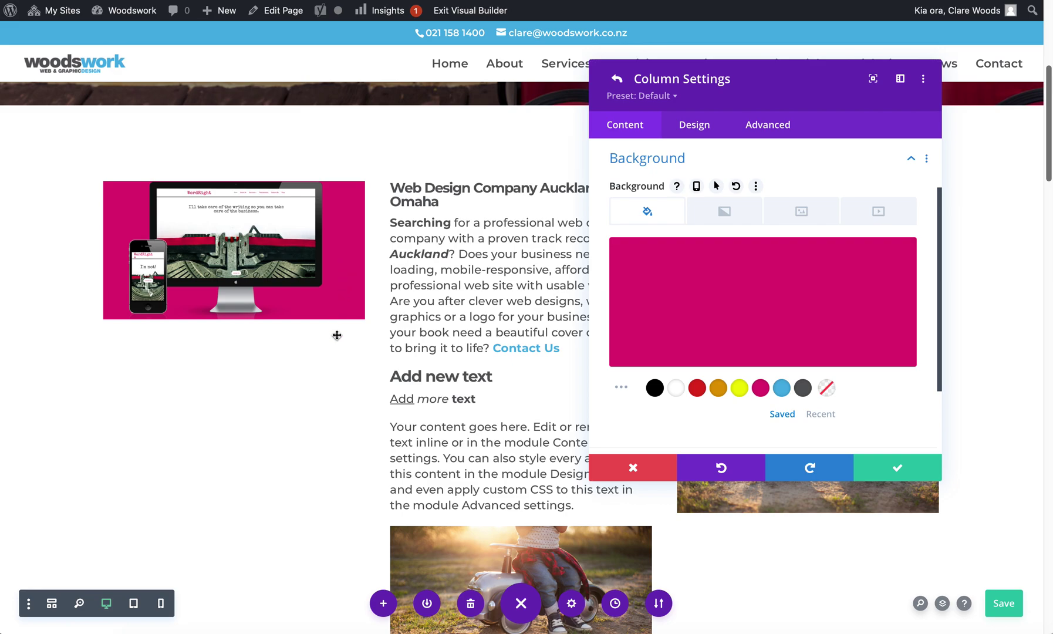
key("super+s")
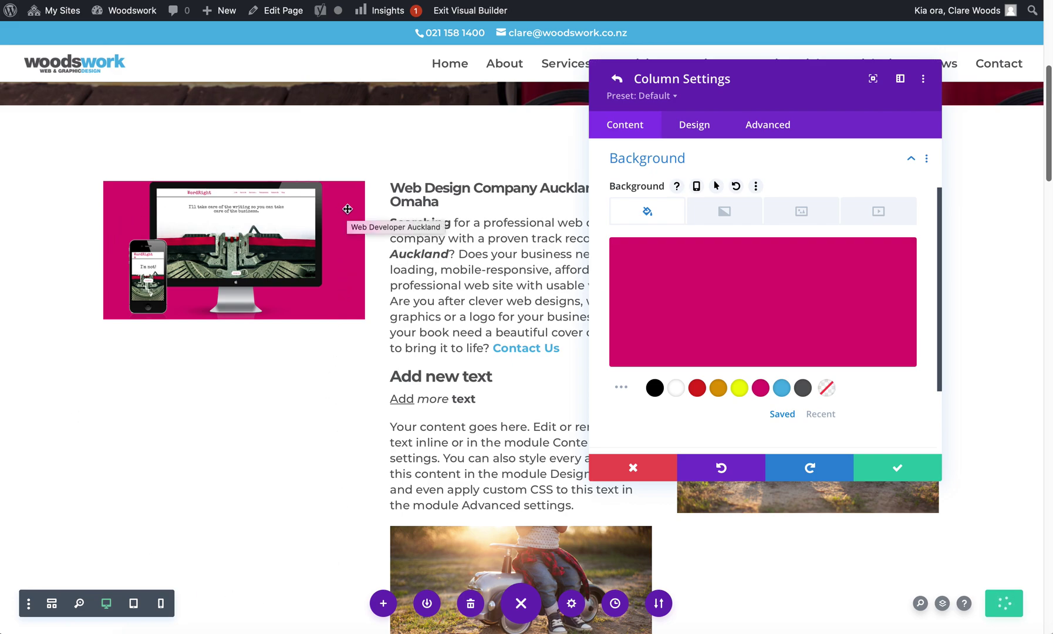
- Save the first column's background settings and the row settings, returning to the page layout
left_click(898, 467)
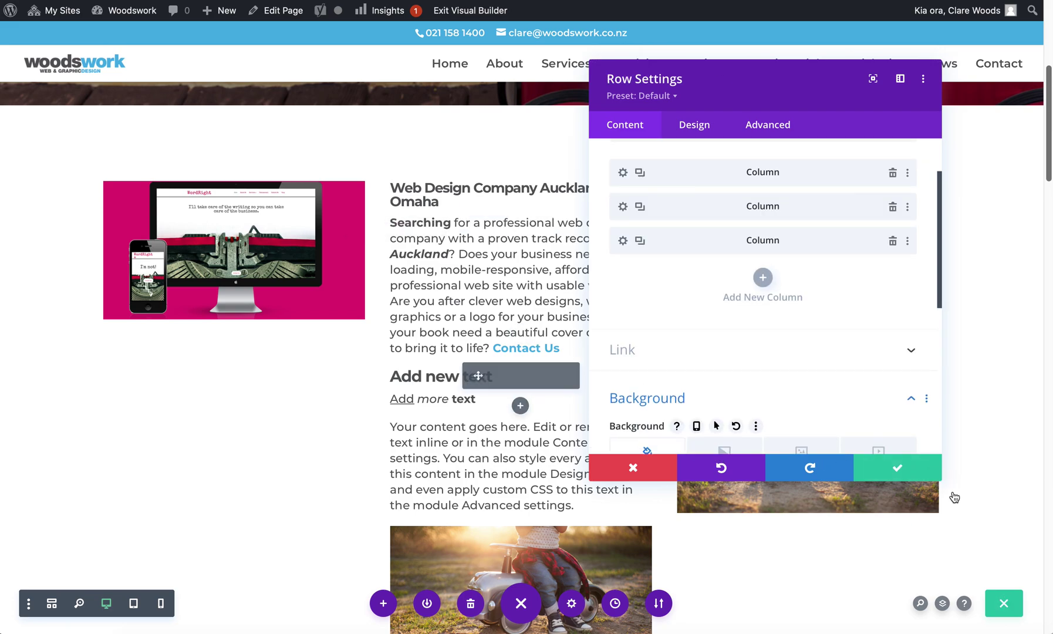
left_click(896, 469)
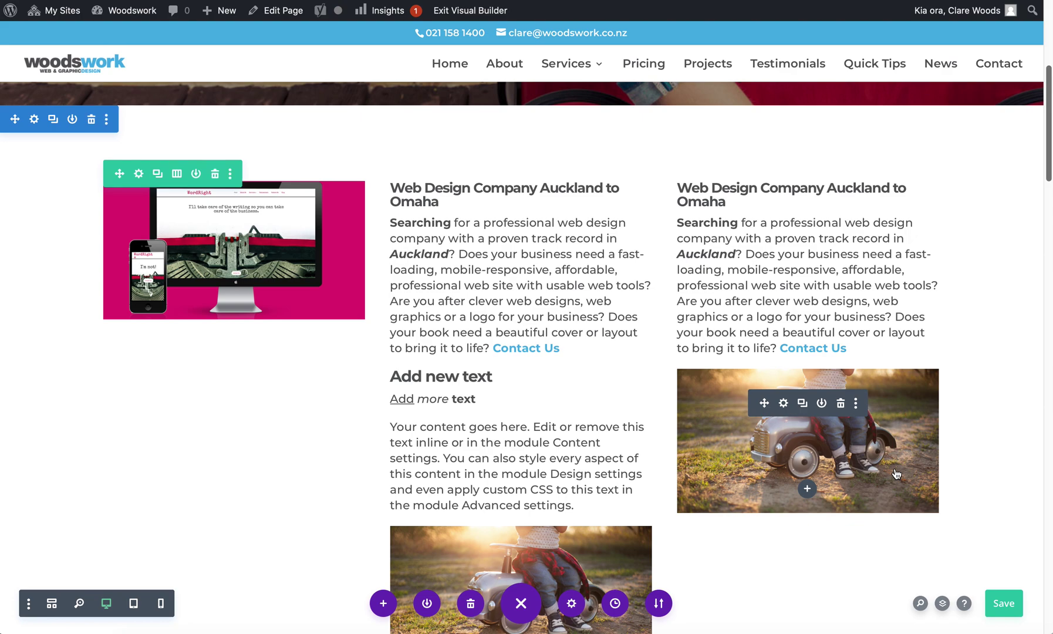
- Add a Text module with the default placeholder content below the image in the first column and save its settings
mouse_move(233, 299)
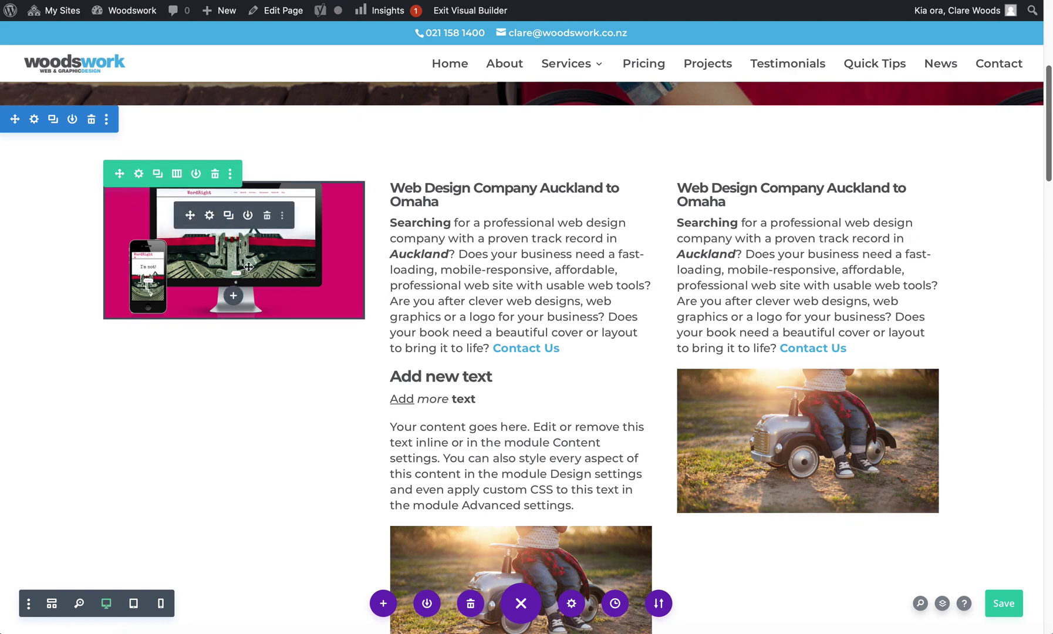
left_click(233, 298)
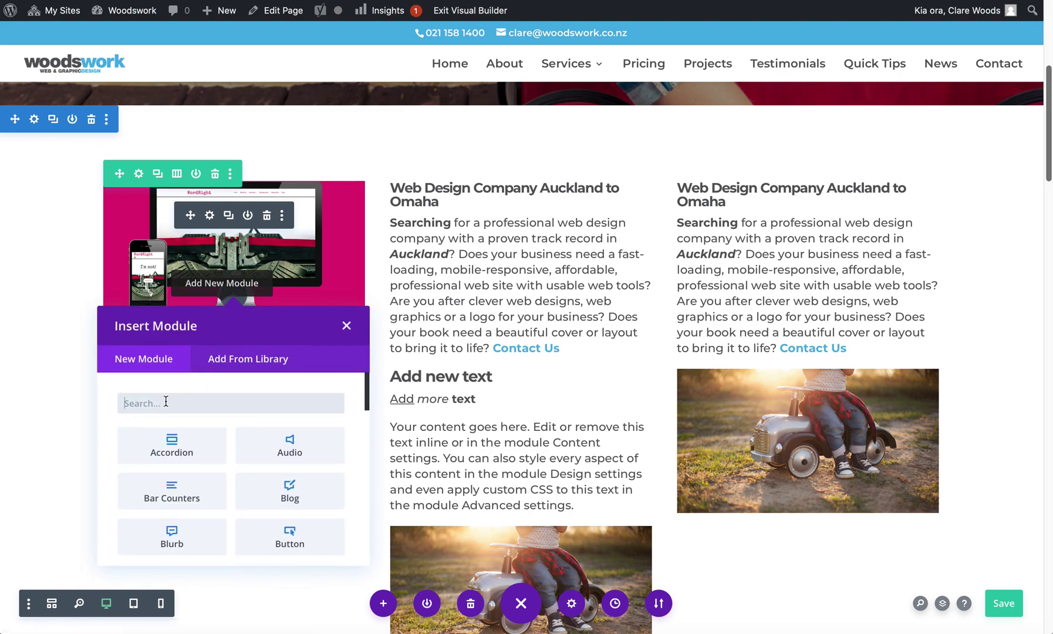
type("text")
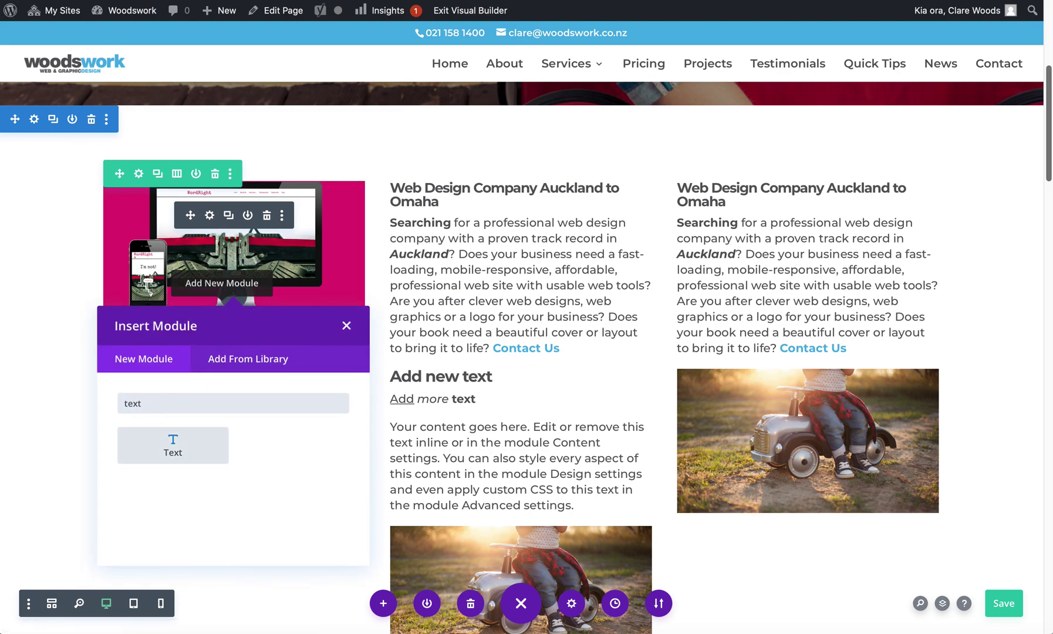
left_click(169, 445)
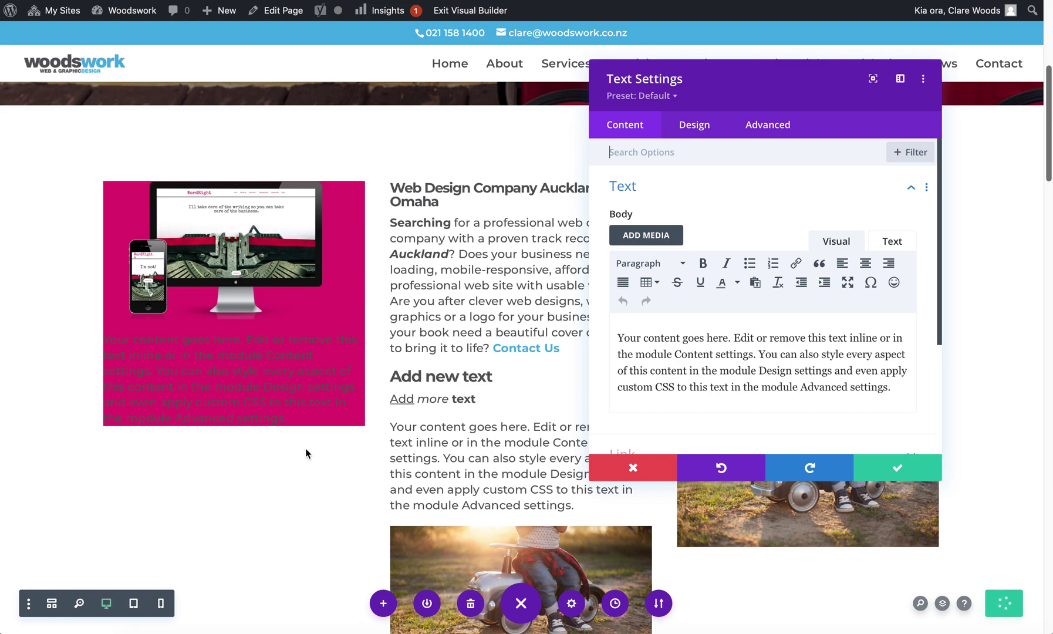
left_click(897, 472)
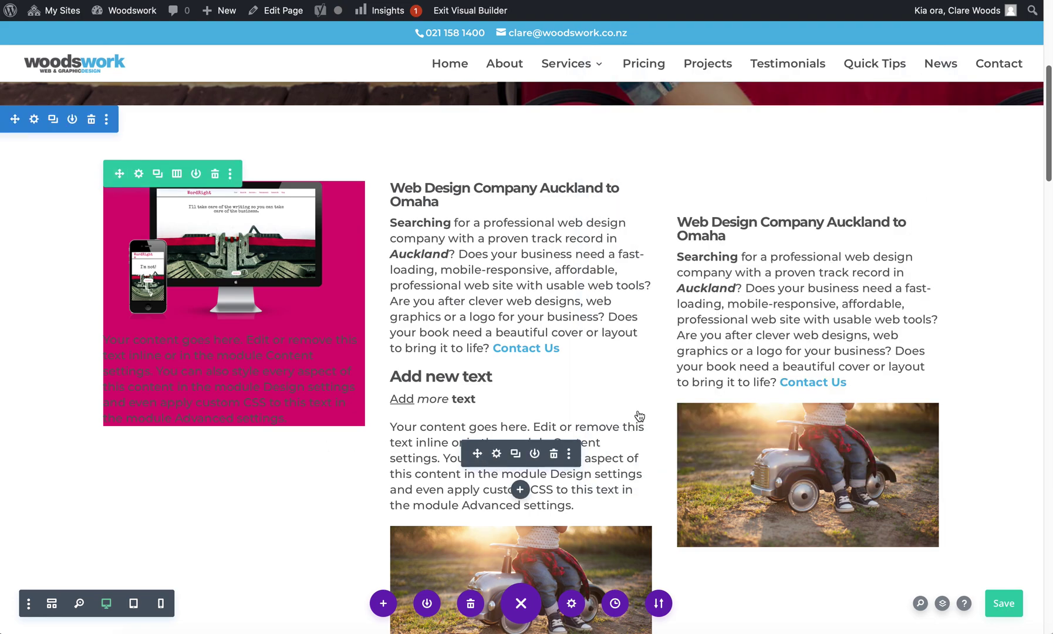